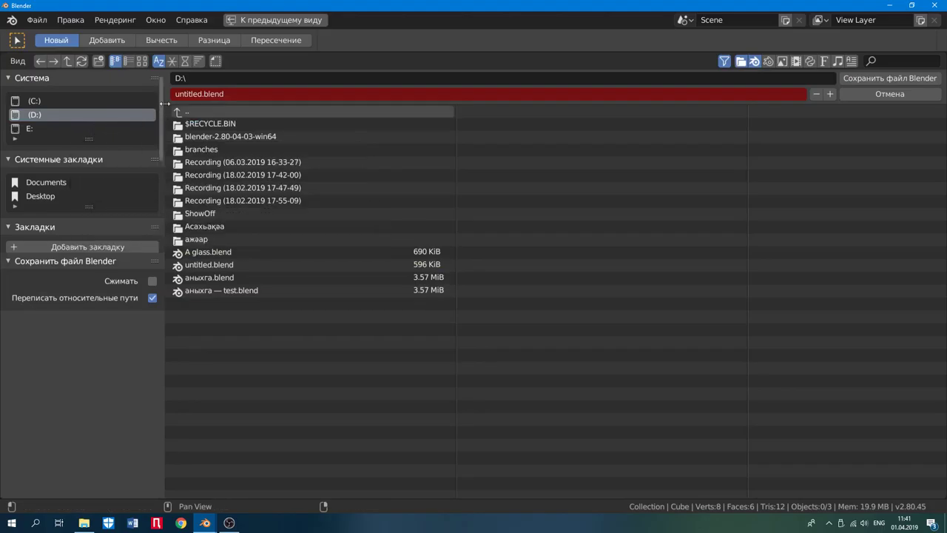
Step: Save the scene to drive D: under the file name Нестор.blend
left_click(196, 94)
left_click_drag(196, 94, 171, 94)
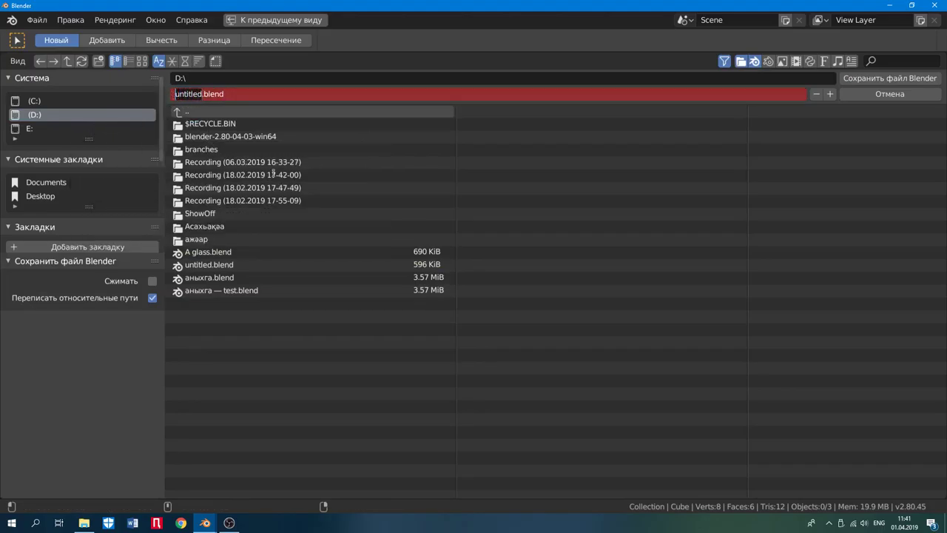
key("alt+shift")
type("Нестор")
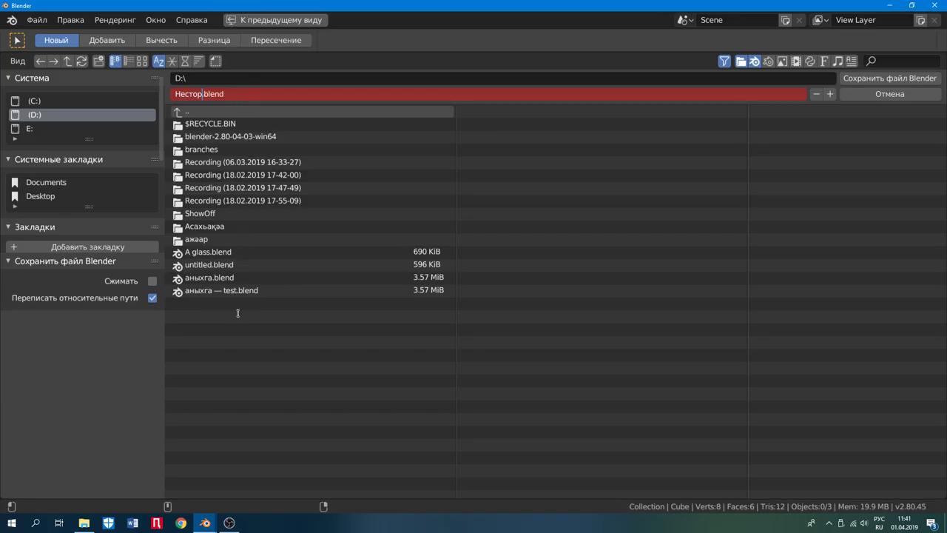
left_click(34, 115)
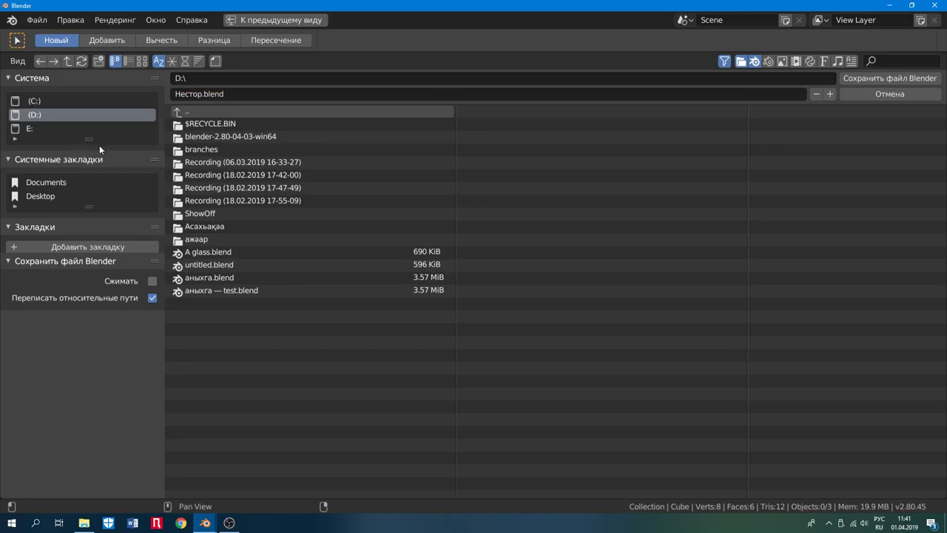
left_click_drag(107, 140, 106, 196)
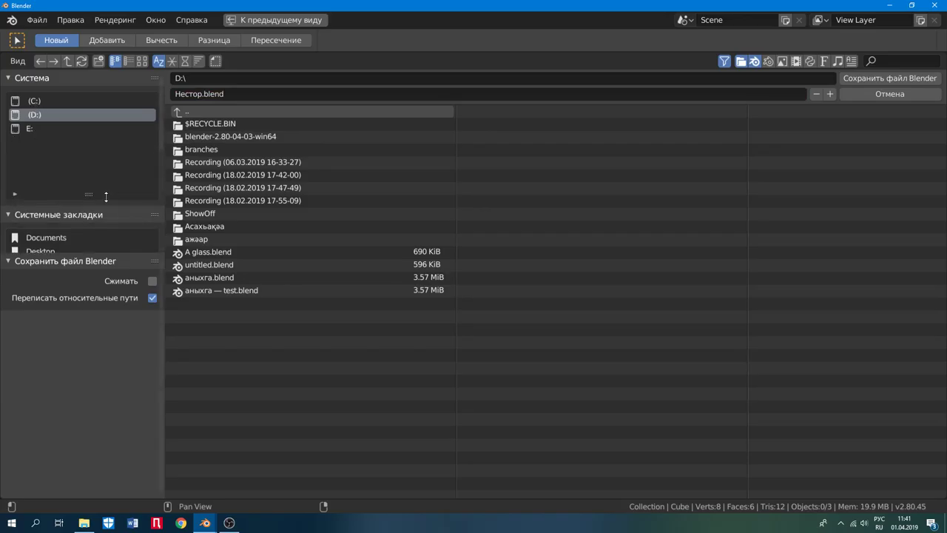
left_click(866, 78)
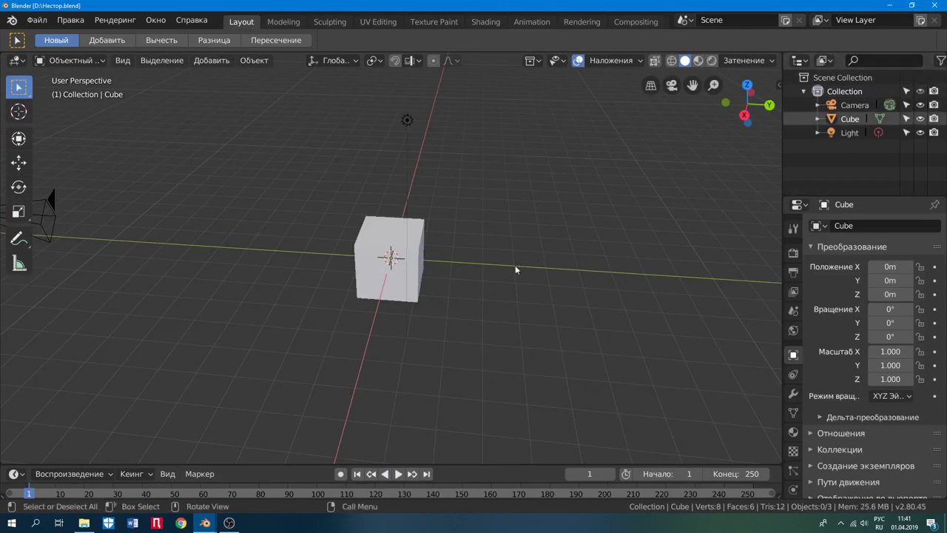
Step: Switch to File Explorer, locate the saved Нестор.blend on drive D:, and return to its Blender window
left_click(87, 523)
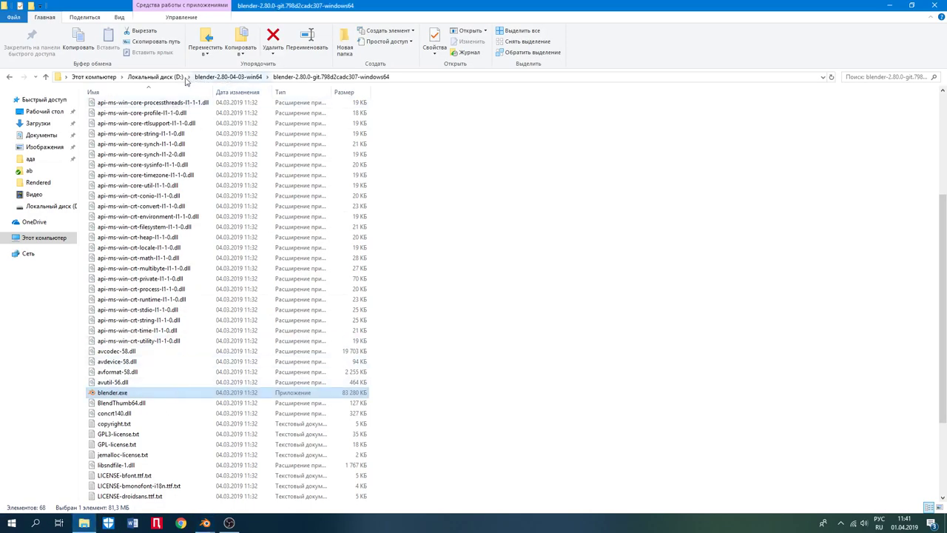
left_click(170, 78)
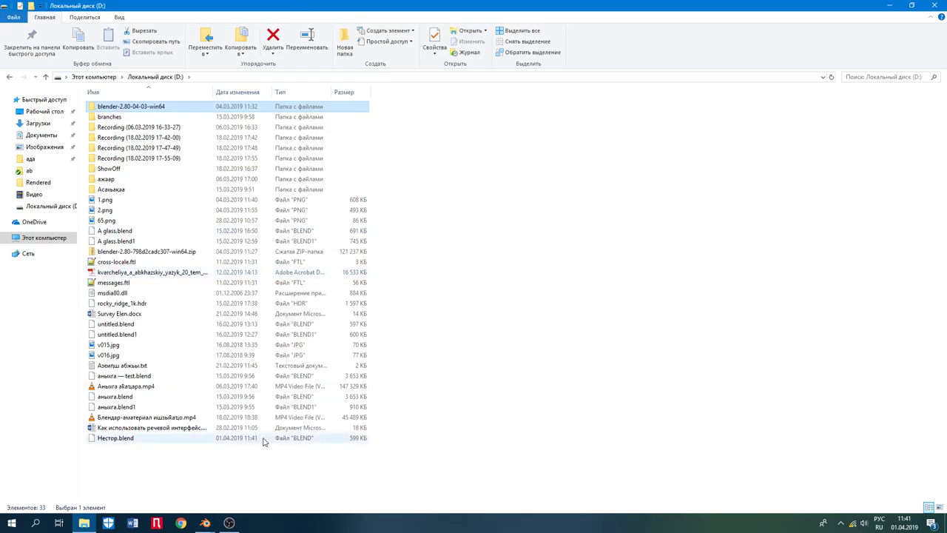
left_click(128, 442)
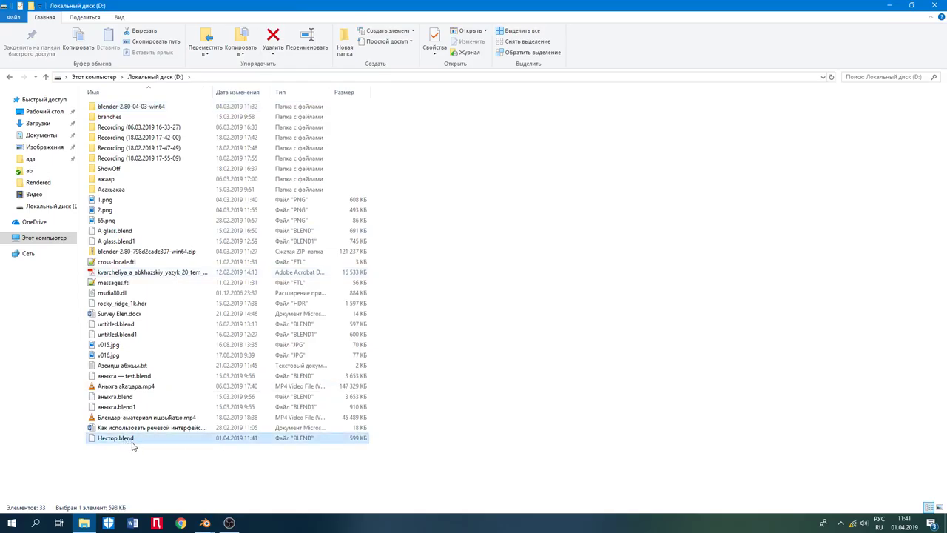
left_click(205, 523)
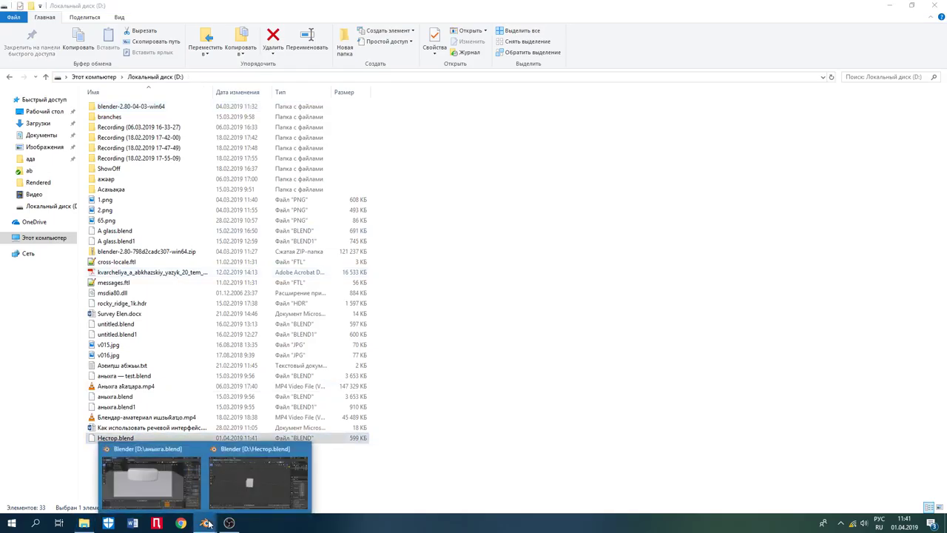
left_click(251, 482)
left_click(36, 20)
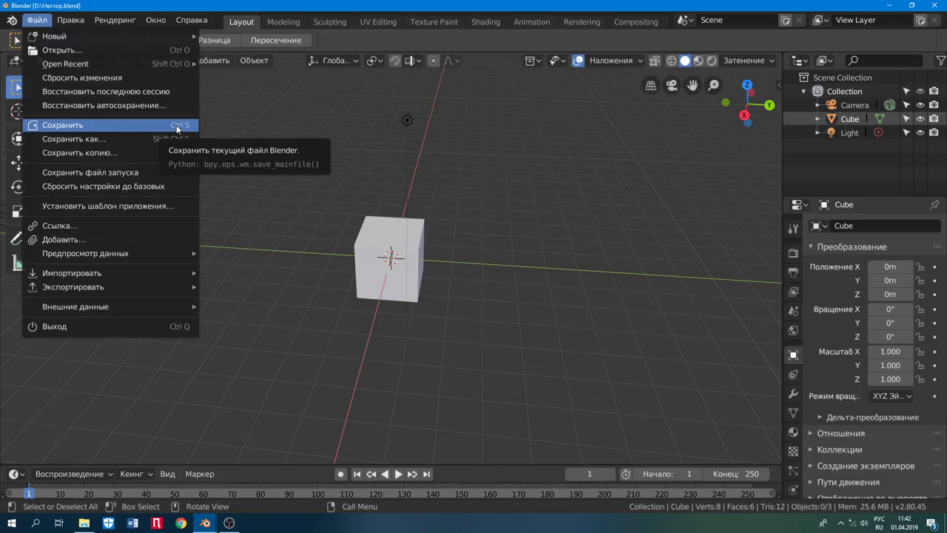
left_click(261, 219)
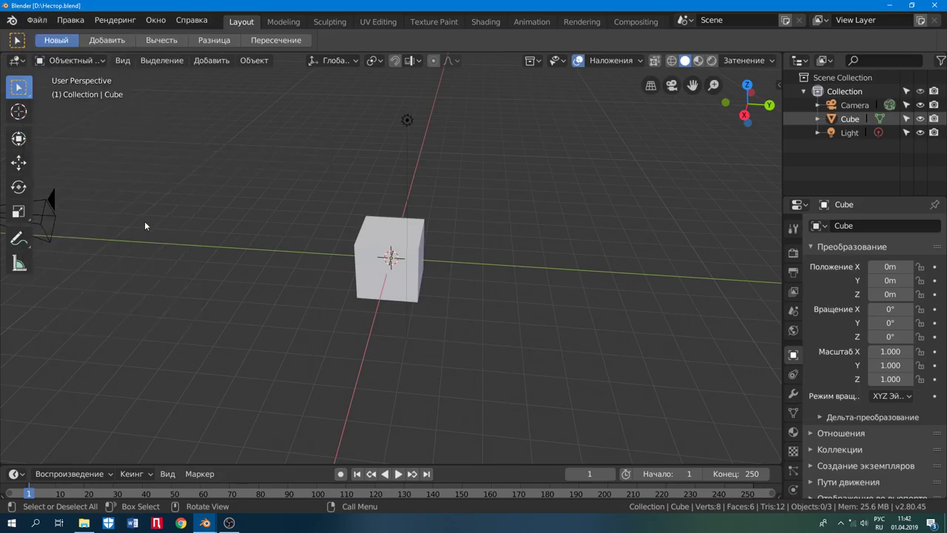
Step: Delete the default cube from the scene
middle_click_drag(198, 250, 283, 267)
left_click(370, 246)
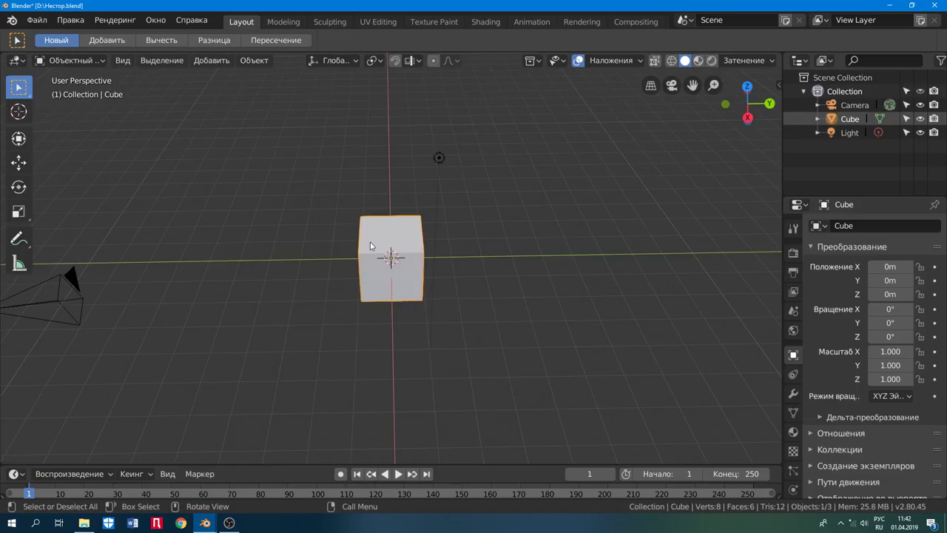
key("Delete")
Step: Add a circle mesh at the origin and scale it uniformly to about 3.46
key("shift+a")
mouse_move(371, 244)
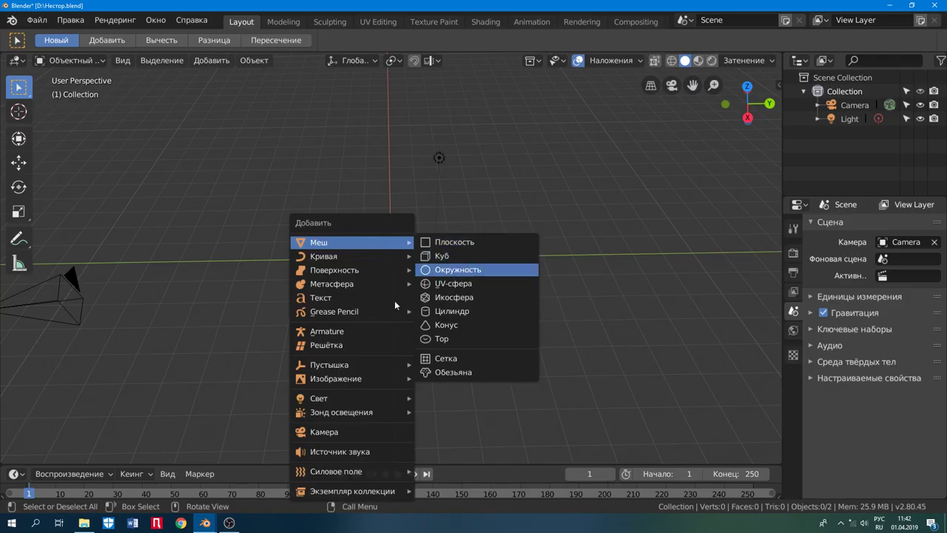
key("Return")
key("s")
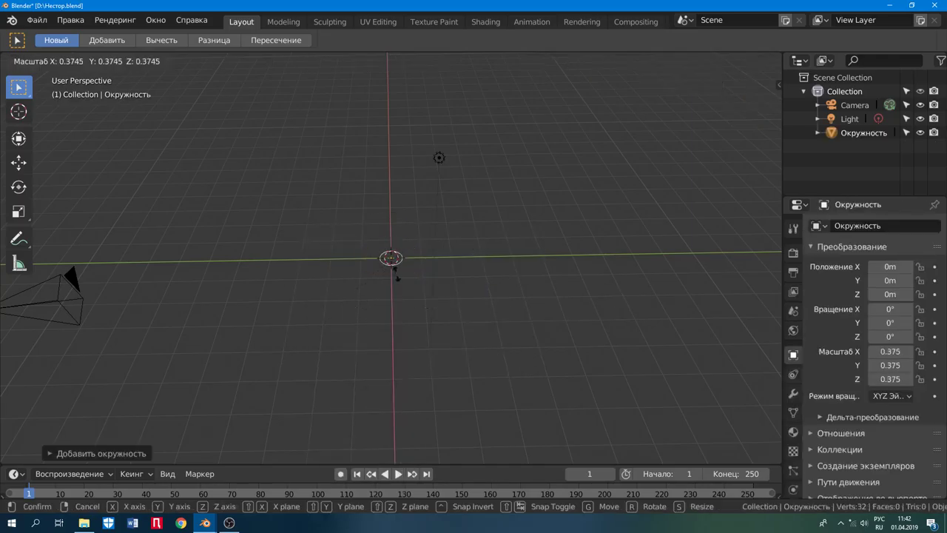
left_click(49, 213)
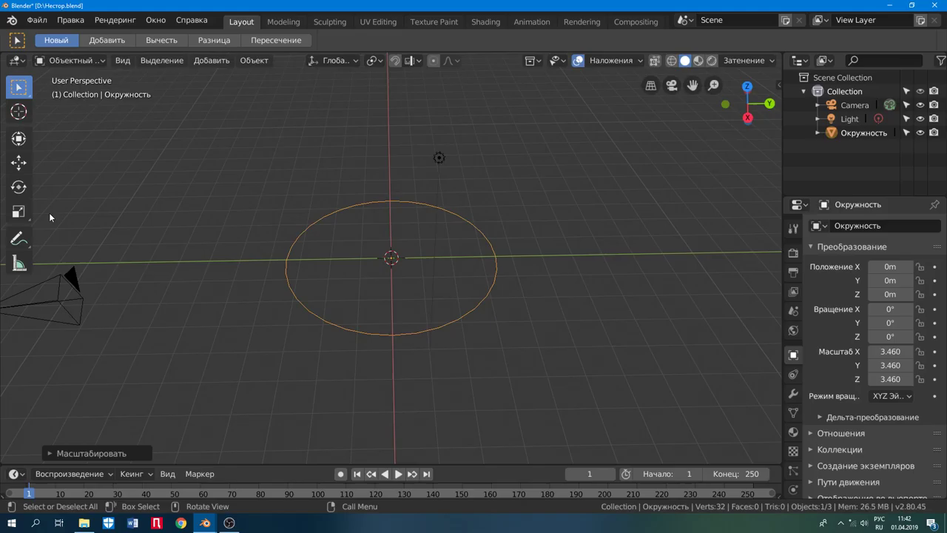
Step: Save the changes to Нестор.blend and close its Blender window
left_click(38, 22)
key("ctrl+s")
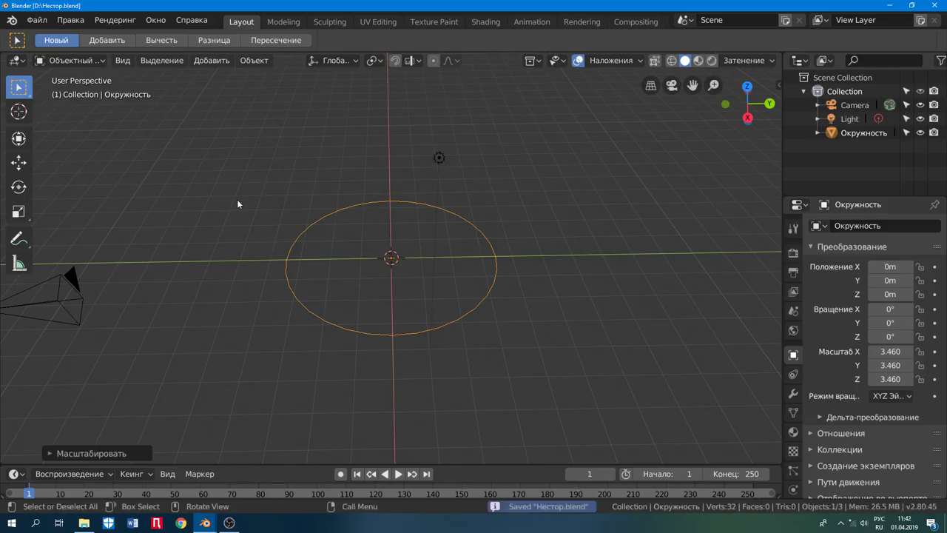
left_click(942, 5)
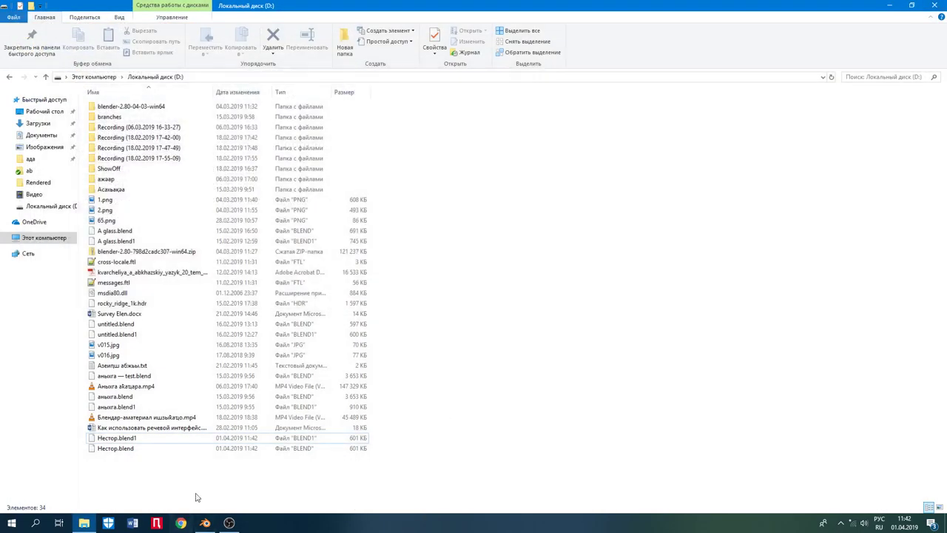
Step: Launch a new Blender session from blender.exe in the blender-2.80-04-03-win64 folder on drive D:
mouse_move(205, 523)
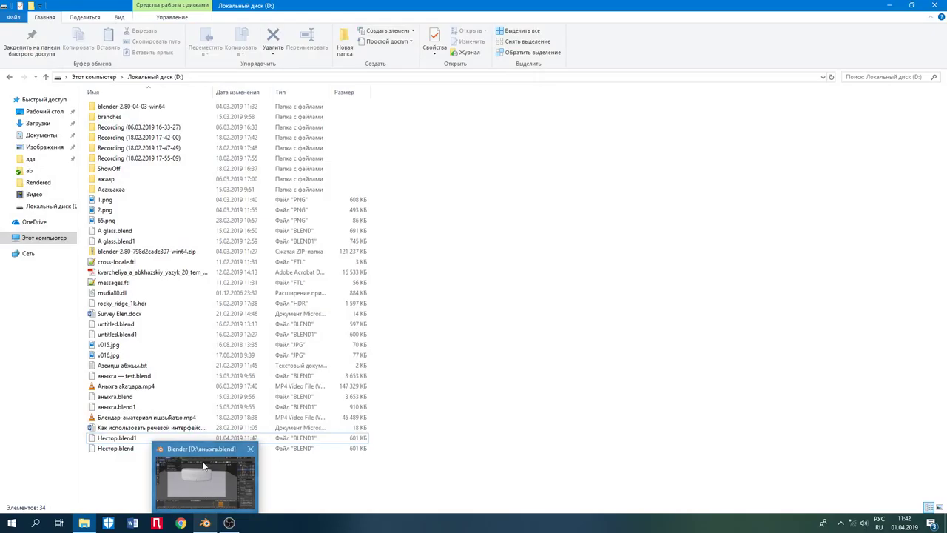
double_click(166, 111)
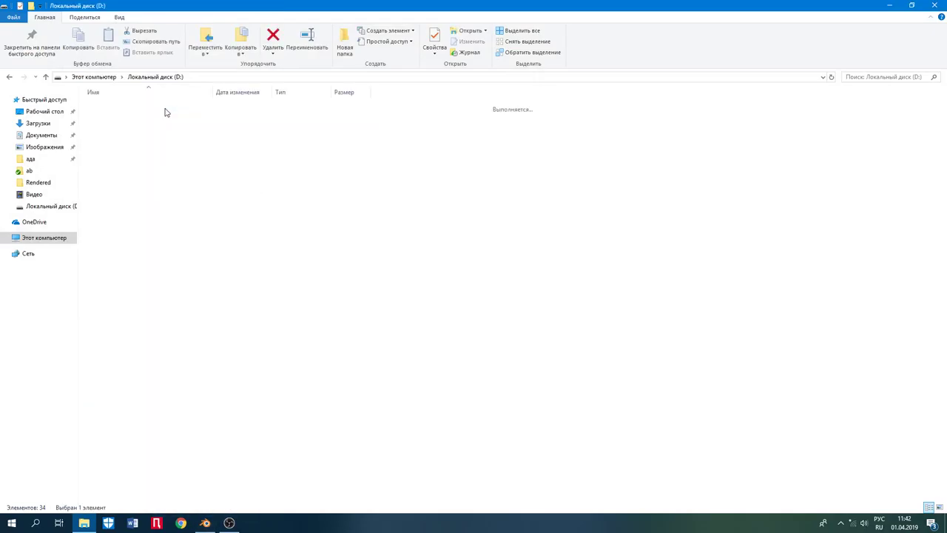
double_click(185, 109)
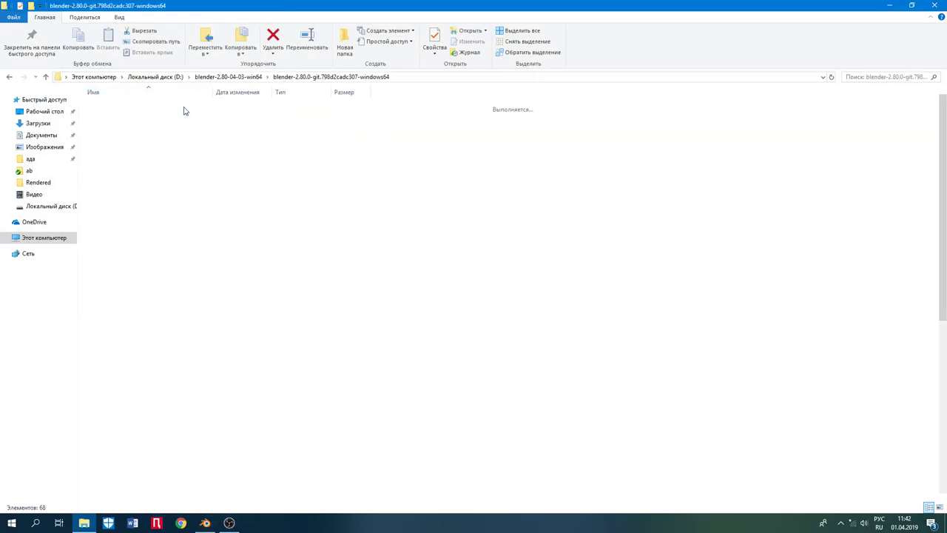
scroll(237, 393, "down", 6)
scroll(237, 393, "down", 2)
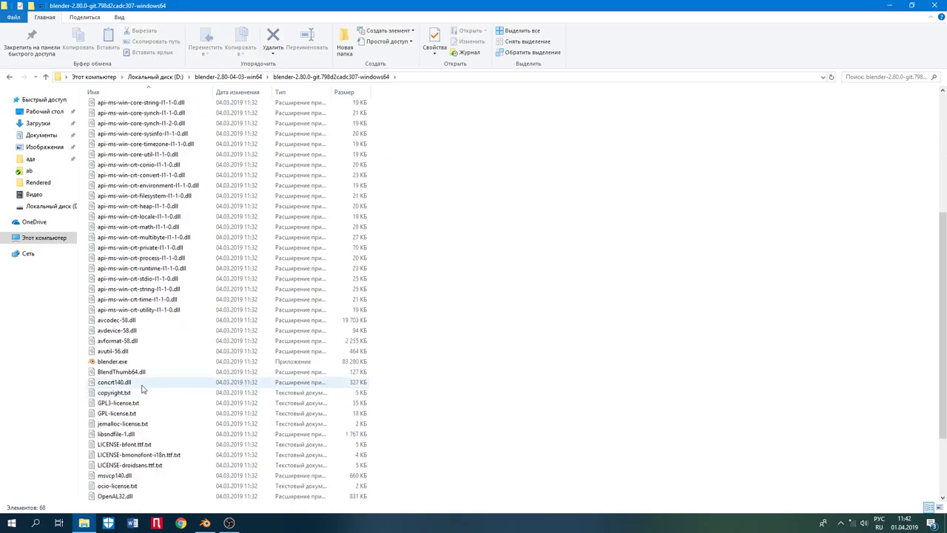
double_click(149, 363)
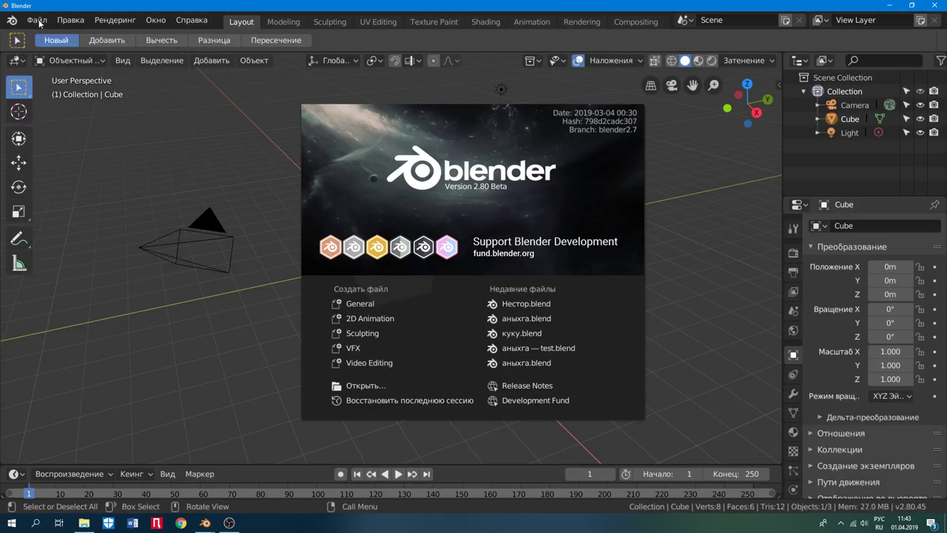
left_click(39, 22)
left_click(39, 23)
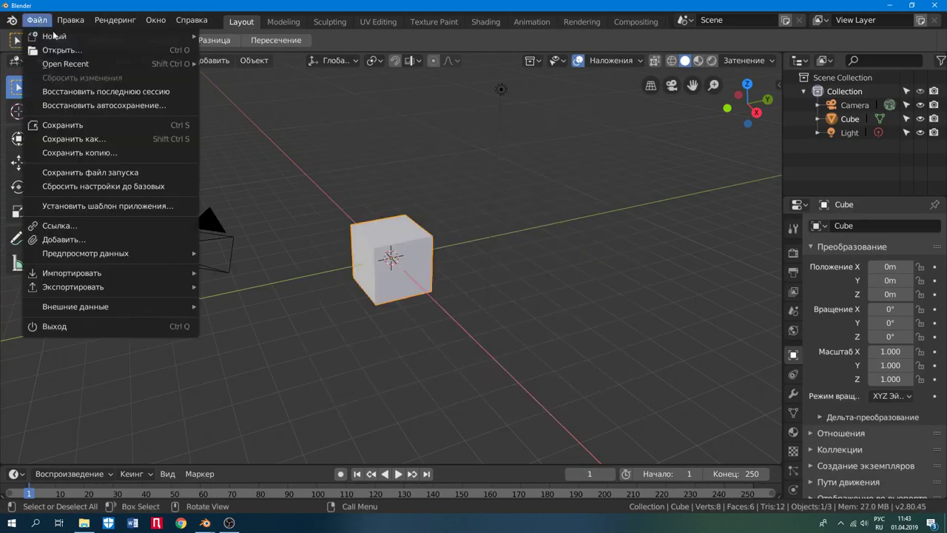
mouse_move(76, 68)
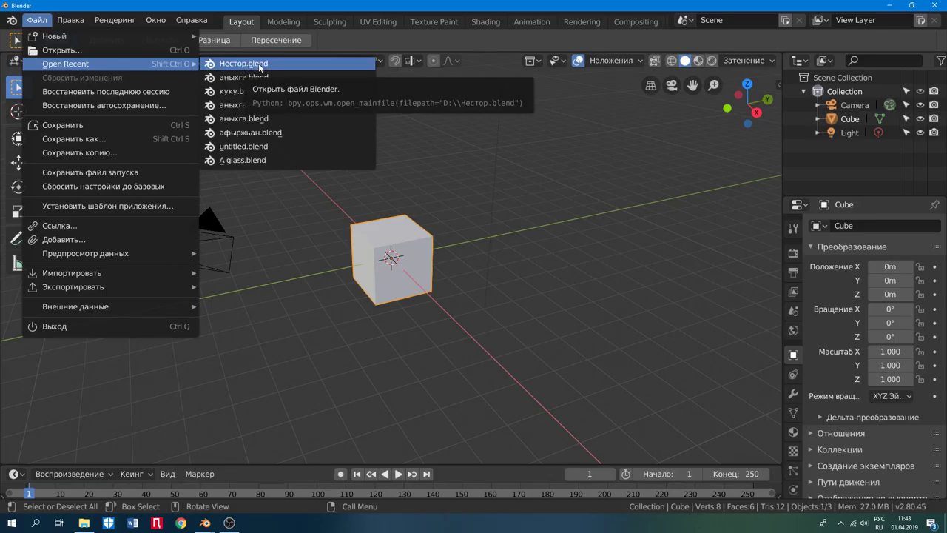
left_click(81, 53)
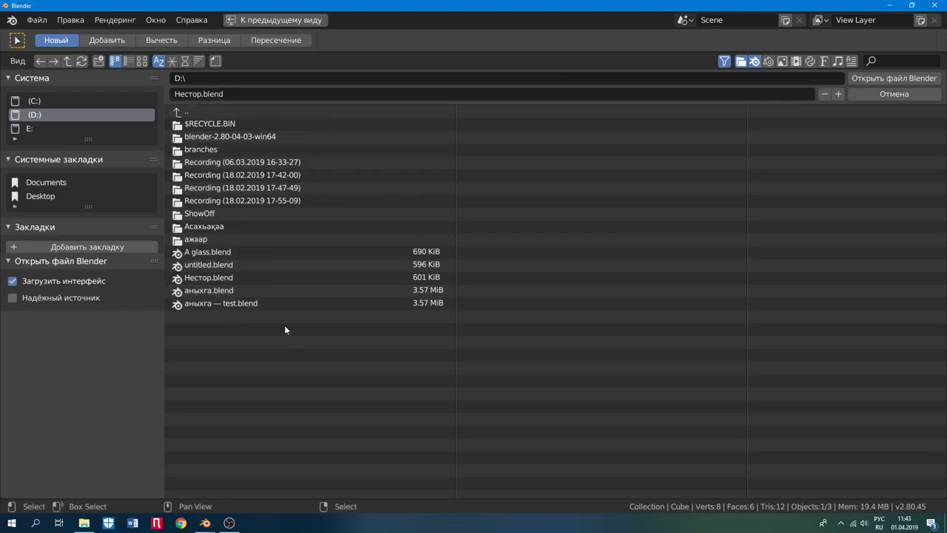
left_click(219, 280)
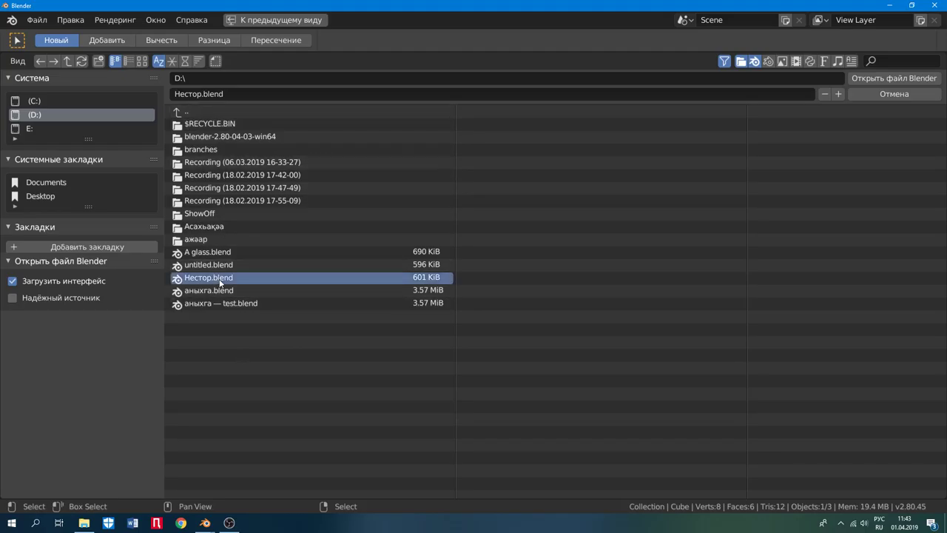
left_click(890, 95)
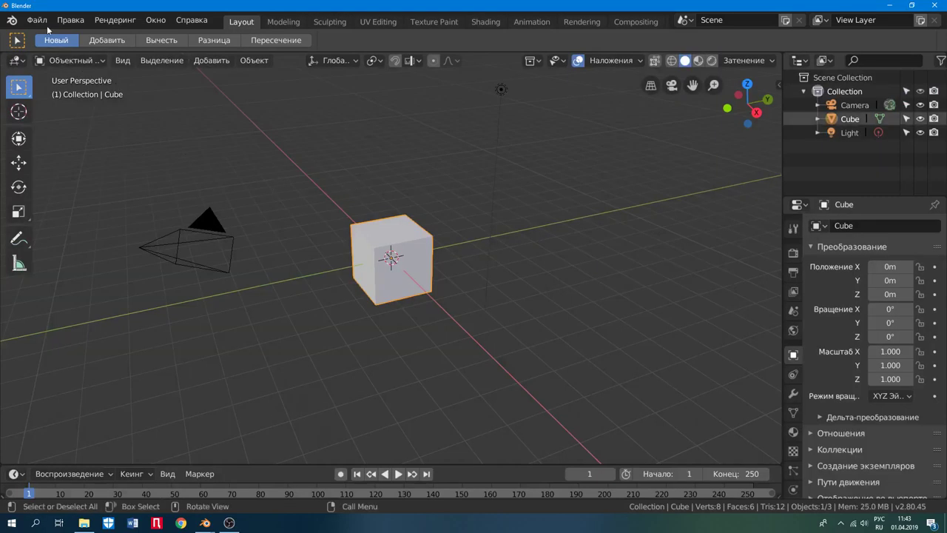
Step: Open Нестор.blend from the recently used files
left_click(44, 22)
mouse_move(82, 67)
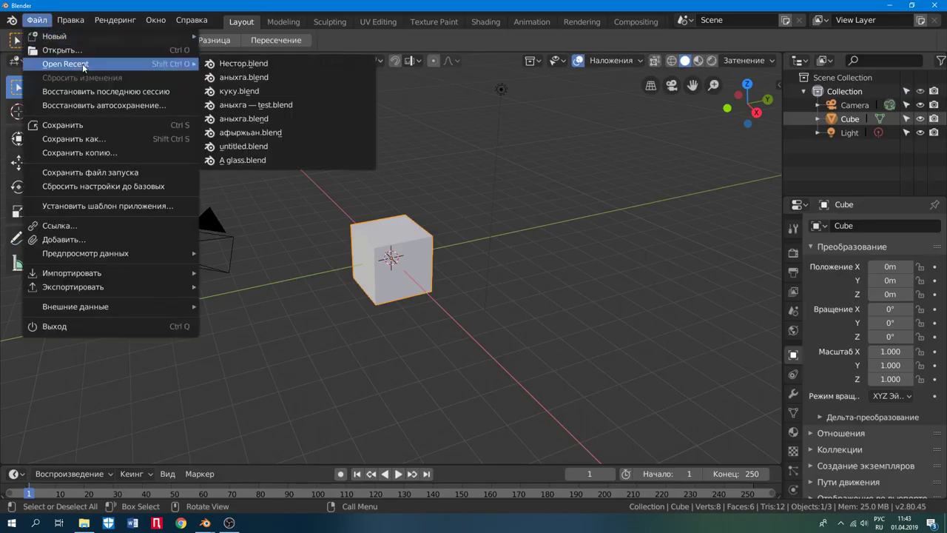
left_click(296, 65)
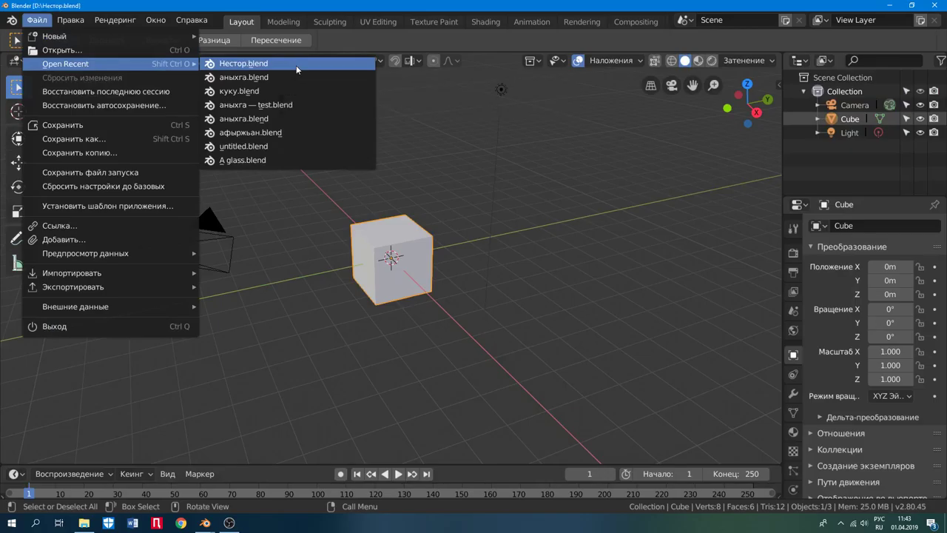
scroll(318, 302, "down", 2)
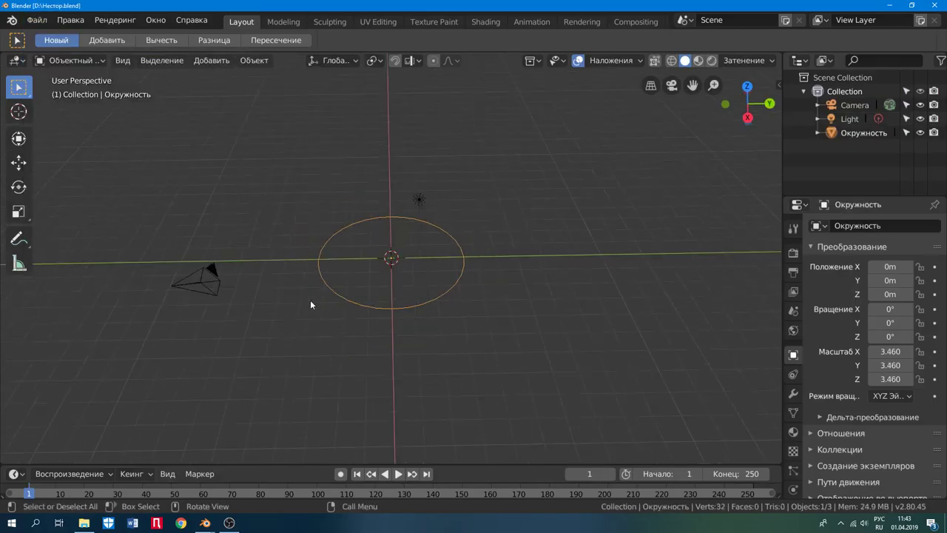
scroll(311, 299, "up", 1)
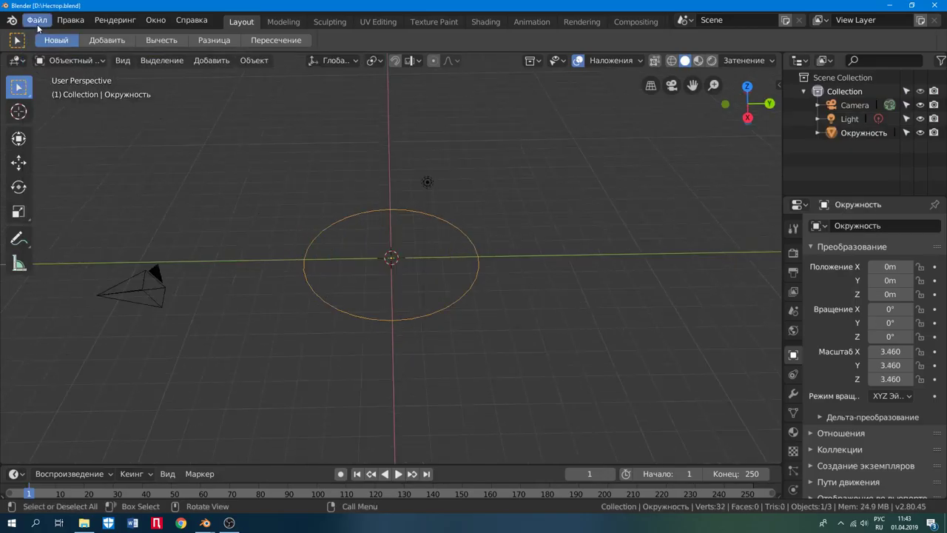
middle_click_drag(205, 246, 100, 86)
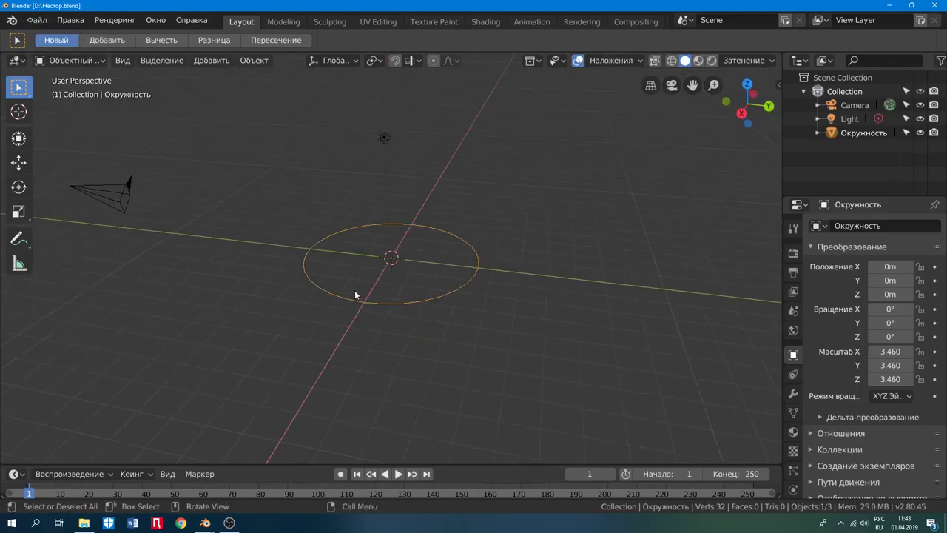
key("ctrl+z")
key("ctrl+z")
key("ctrl+shift+z")
key("ctrl+shift+z")
scroll(346, 229, "down", 1)
middle_click_drag(325, 275, 318, 278)
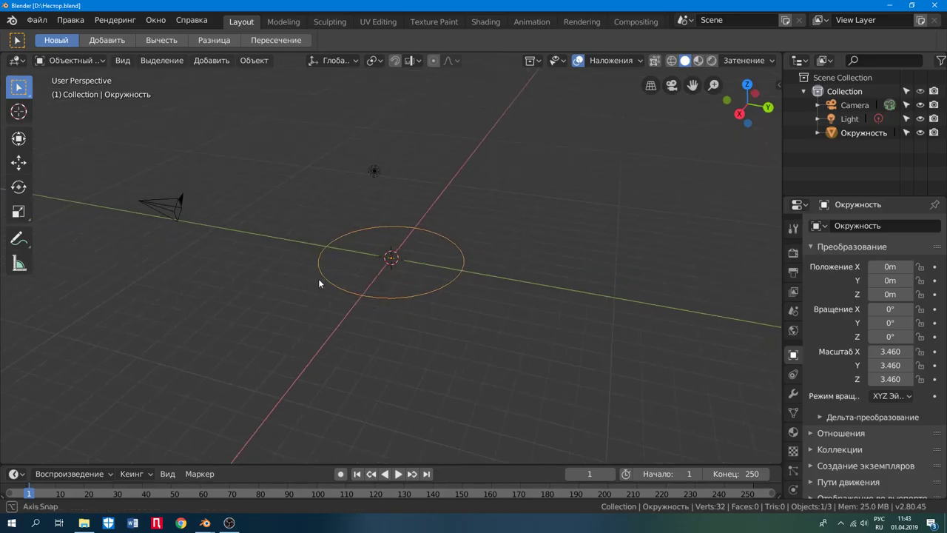
Step: Add a UV sphere mesh at the origin and scale it uniformly to about 2.723
key("shift+a")
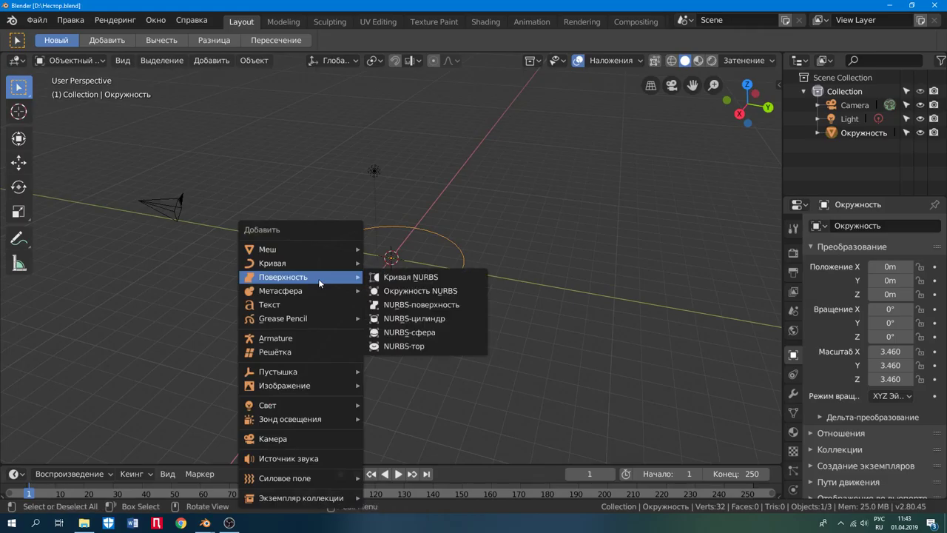
mouse_move(315, 254)
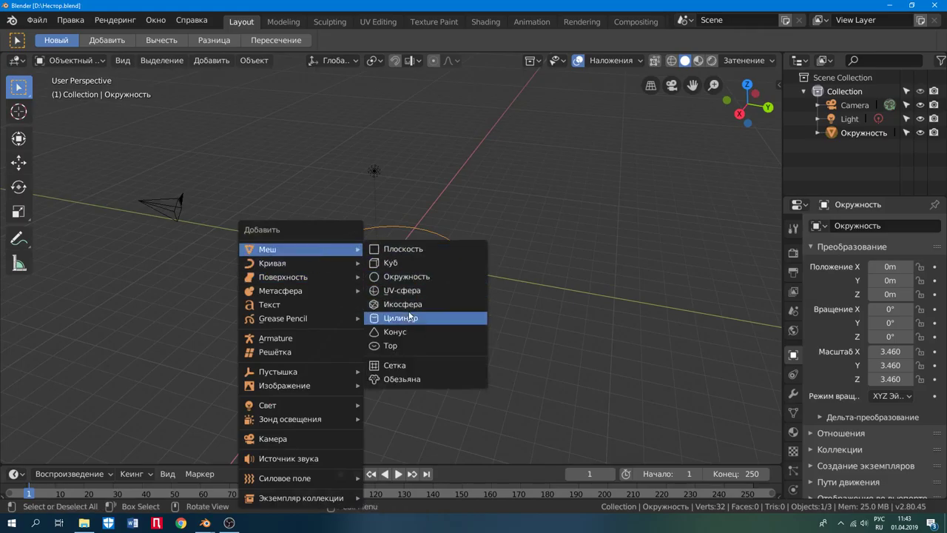
left_click(430, 290)
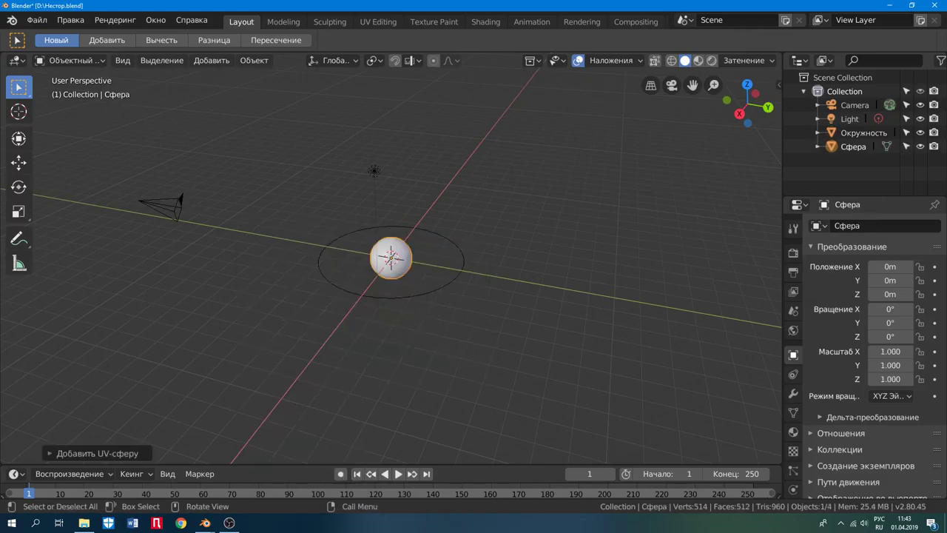
key("s")
left_click(549, 318)
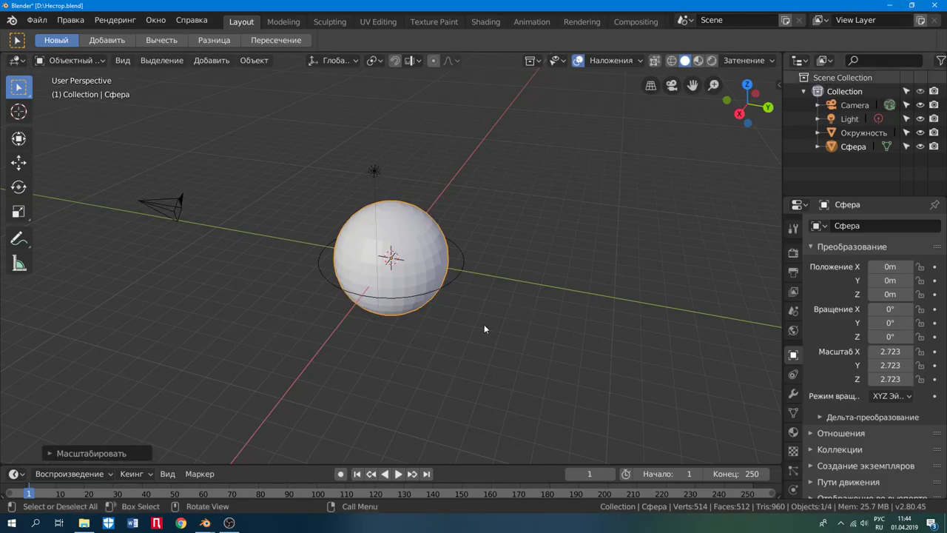
scroll(511, 319, "down", 1)
scroll(512, 318, "up", 3)
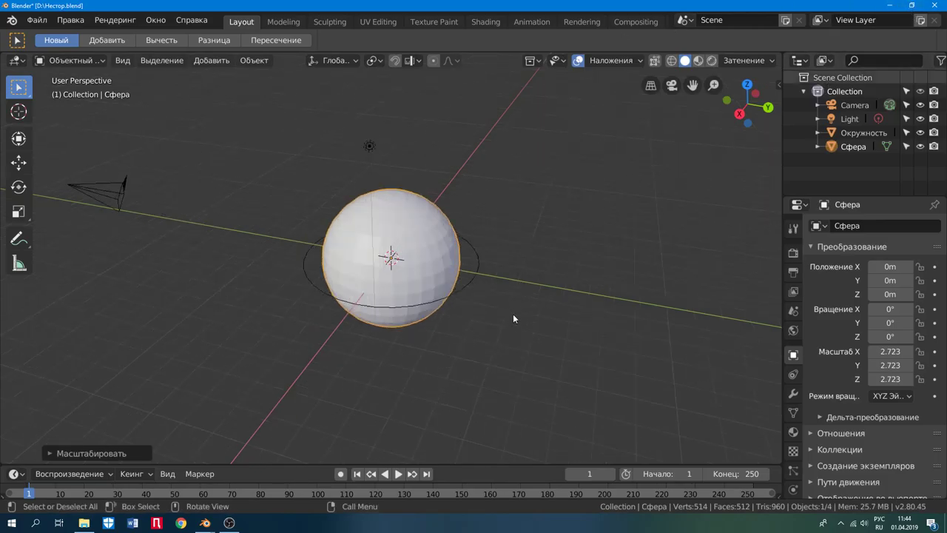
Step: Quit Blender without saving the sphere, launch a new session from blender.exe and dismiss the splash screen
left_click(936, 6)
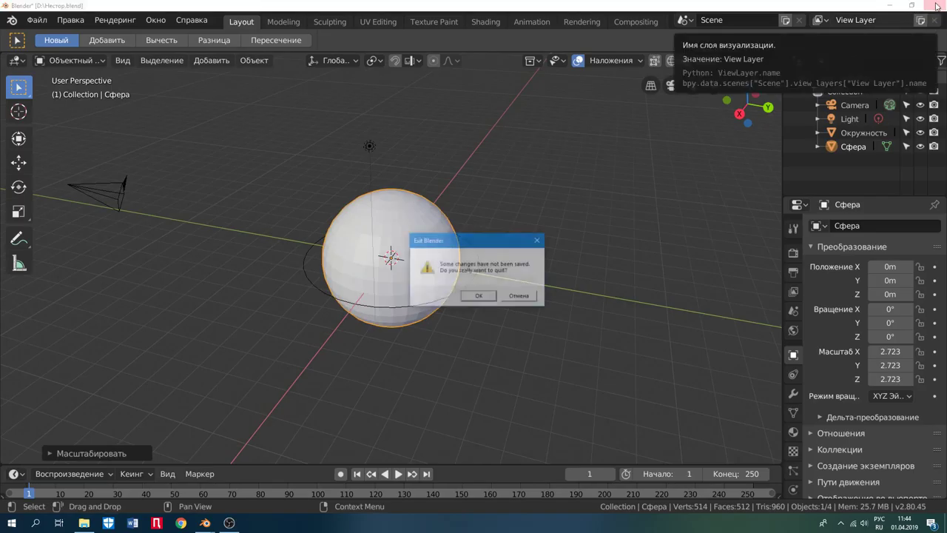
left_click(487, 297)
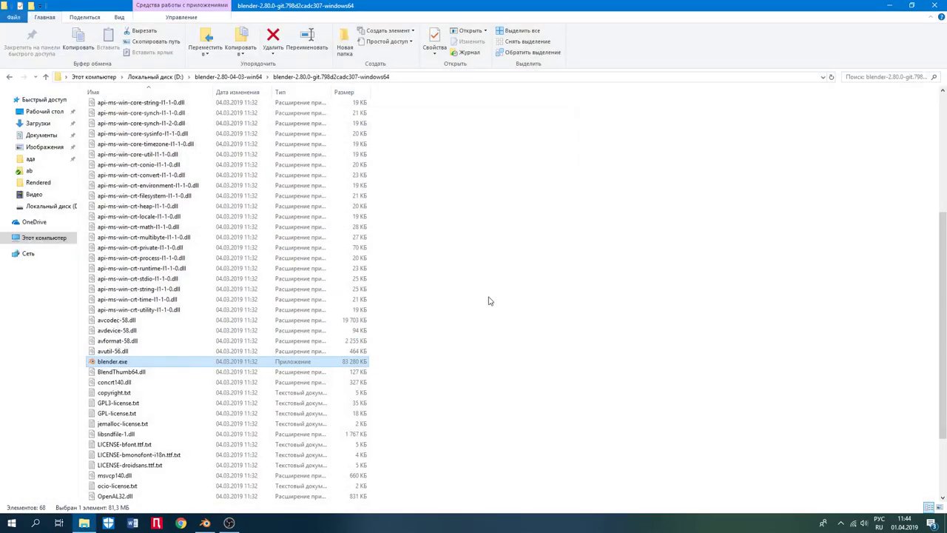
double_click(113, 361)
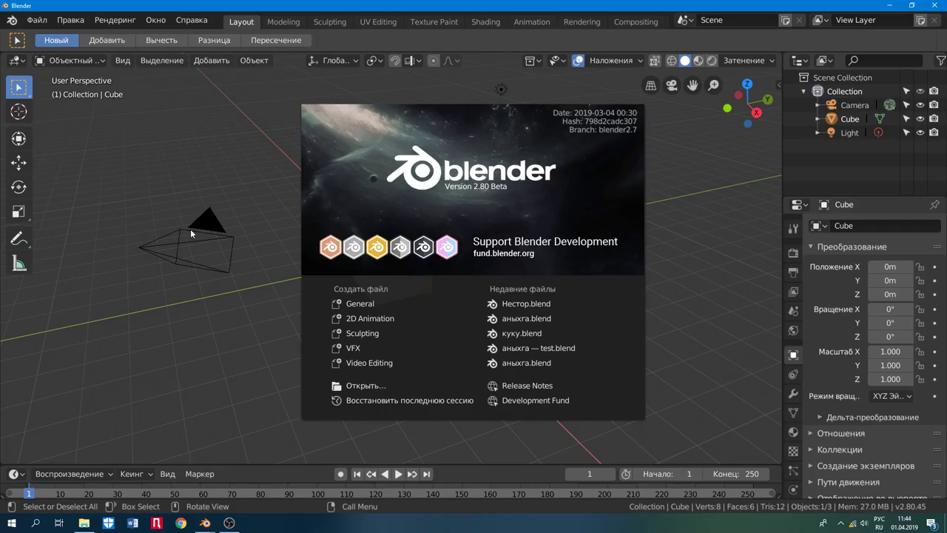
left_click(190, 229)
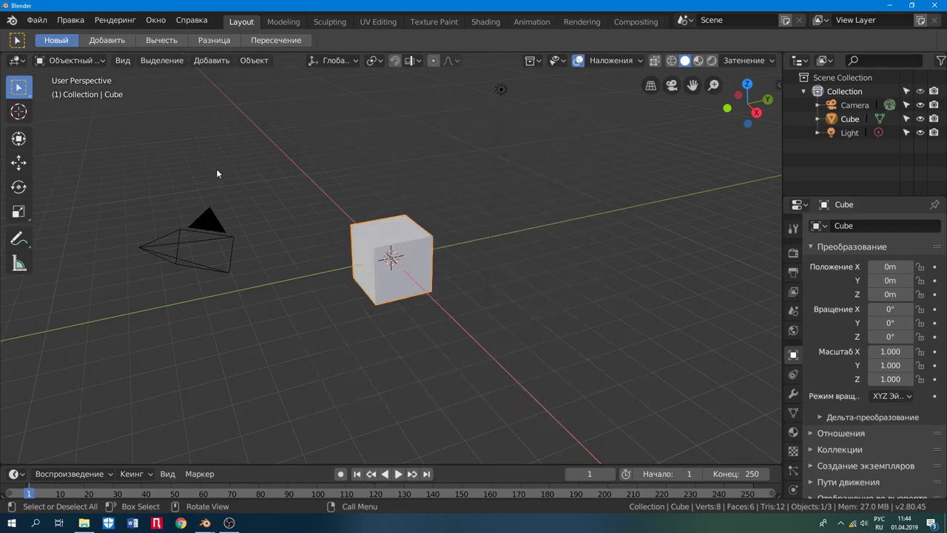
Step: Reopen Нестор.blend from the recent files in the new session
left_click(36, 20)
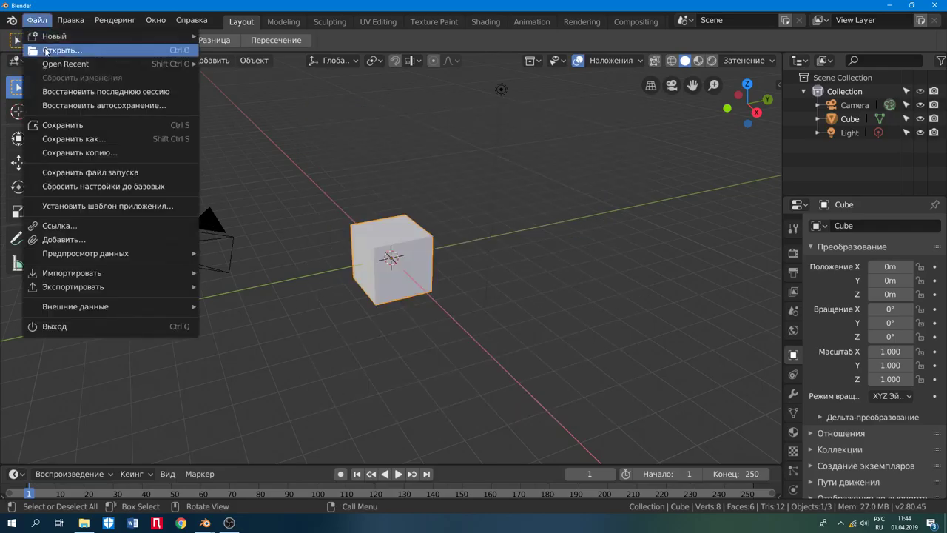
mouse_move(111, 64)
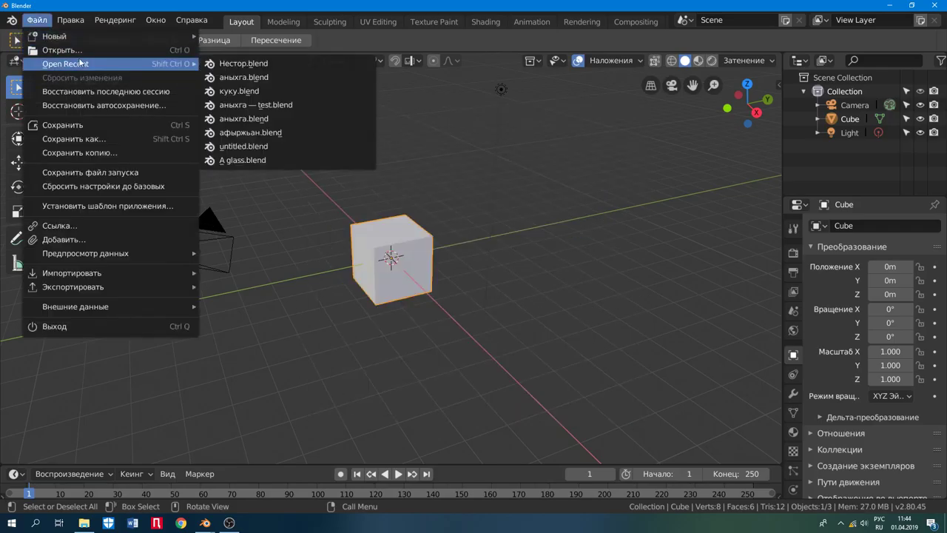
left_click(227, 65)
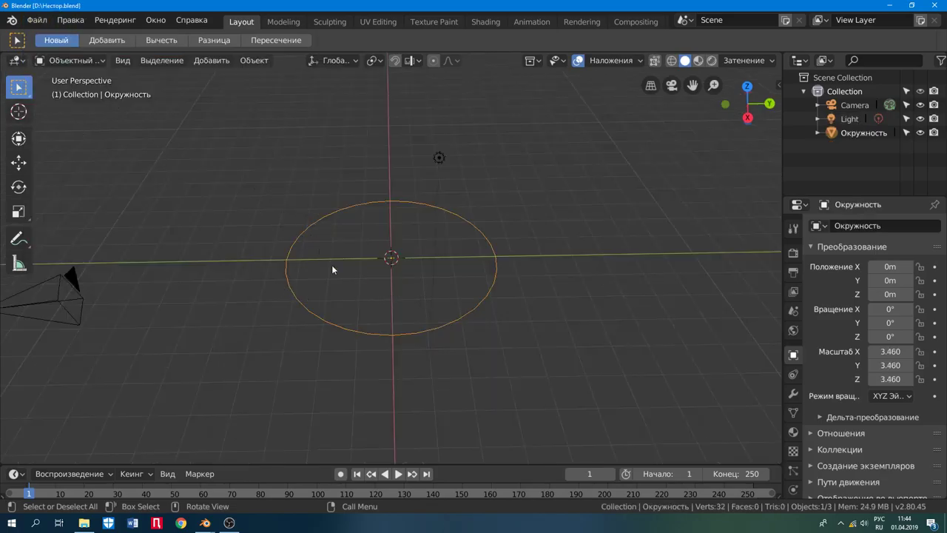
Step: Try to recover the scene from the autosaved Нестор.blend in the Temp folder
left_click(39, 22)
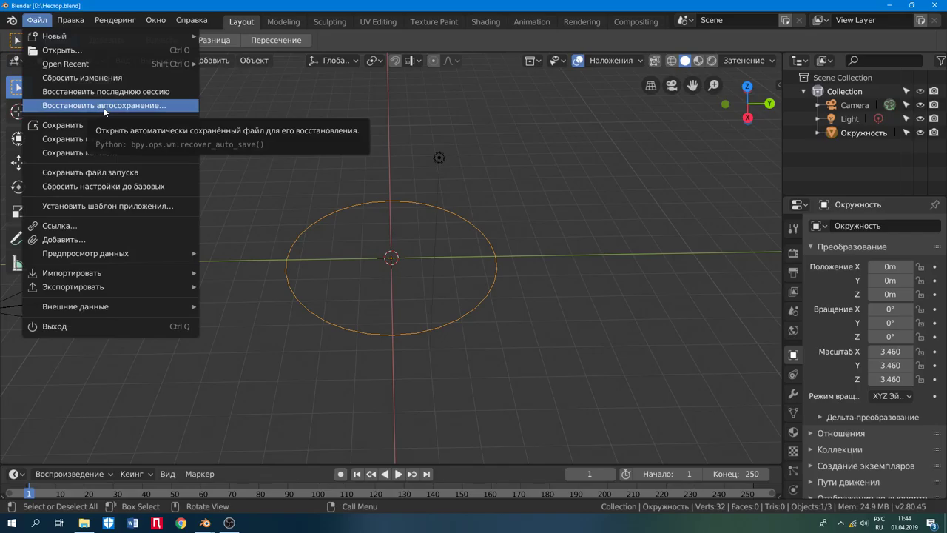
left_click(104, 108)
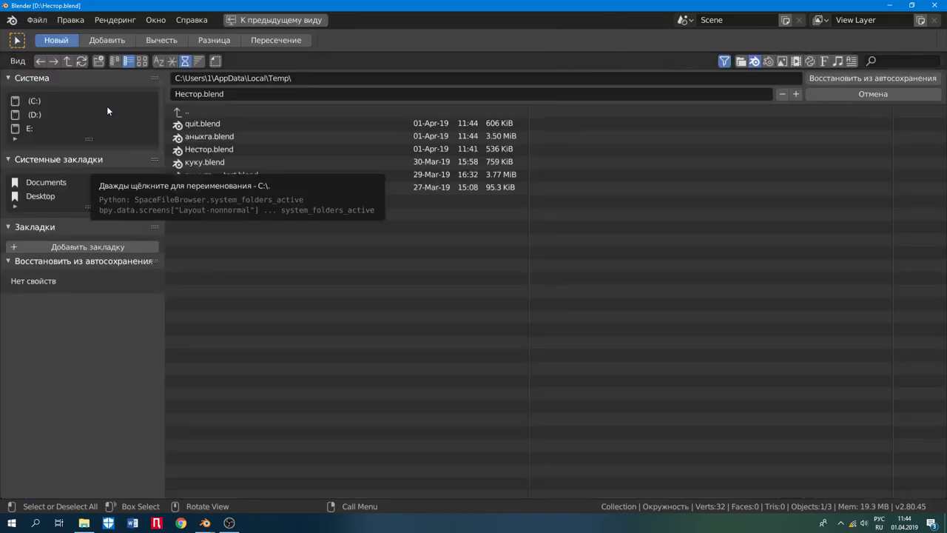
left_click(207, 149)
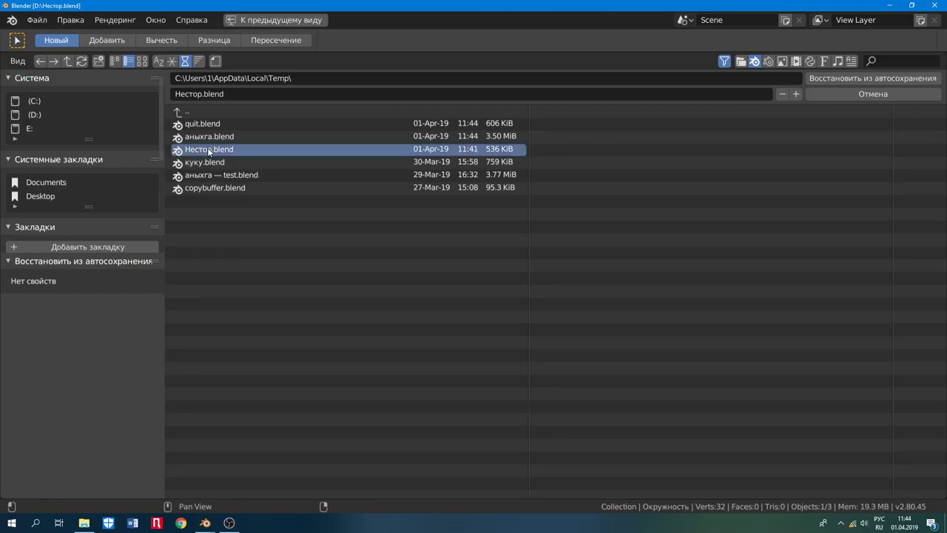
left_click(872, 81)
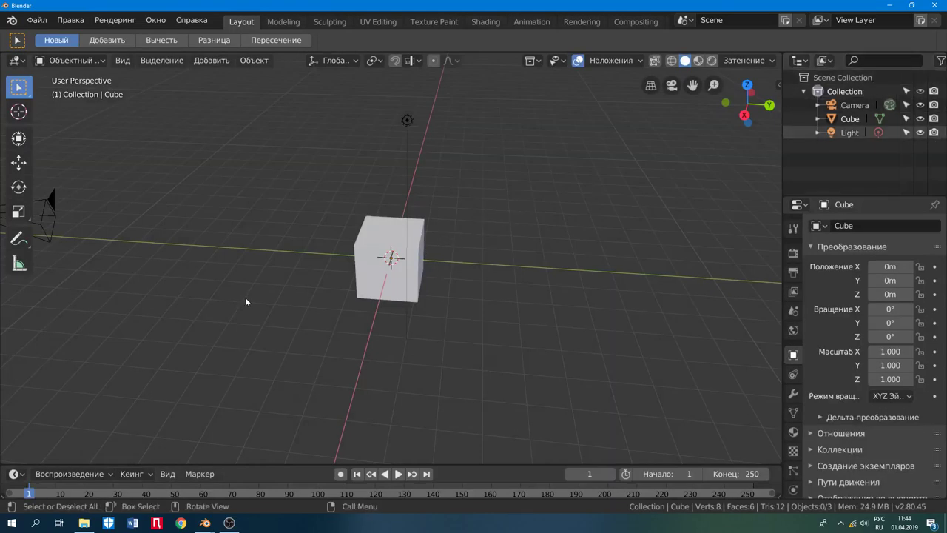
Step: Retry the autosave recovery with the Нестор.blend file dated 01-Apr-19 11:41
left_click(37, 20)
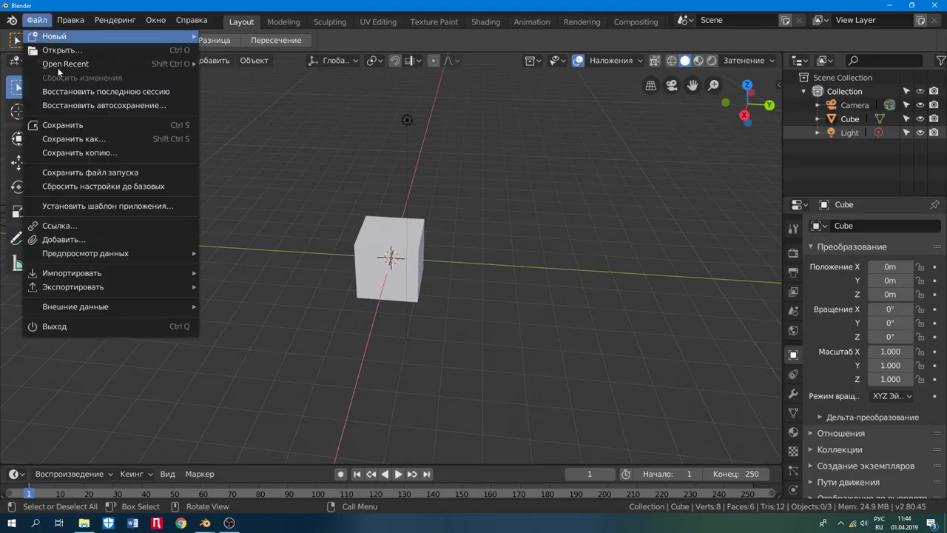
left_click(94, 106)
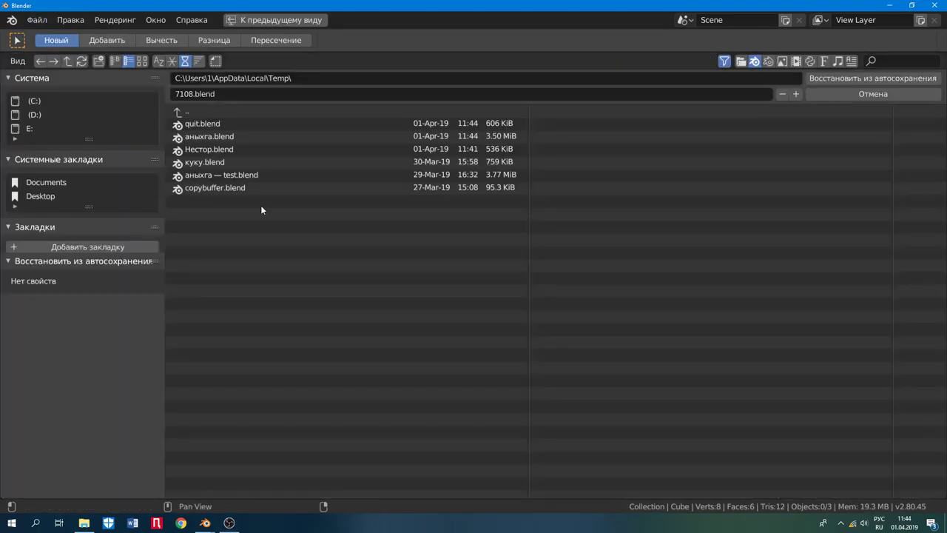
left_click(236, 150)
left_click(841, 77)
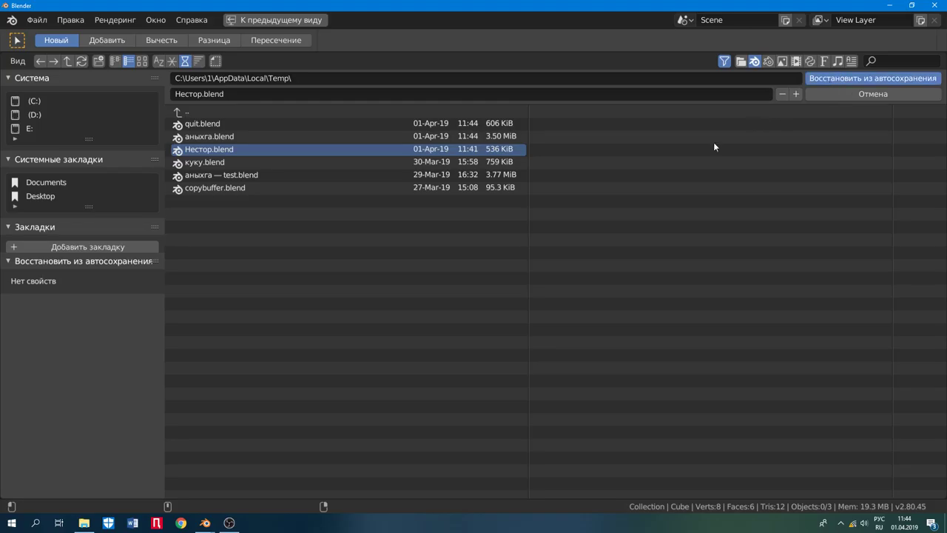
Step: Recover the last Blender session to restore the unsaved scene with the sphere
left_click(36, 20)
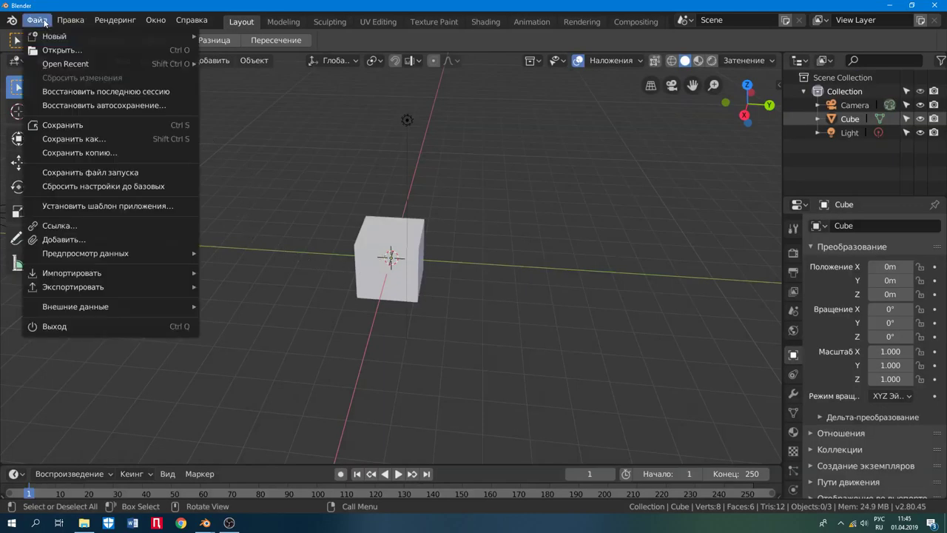
left_click(74, 92)
left_click(74, 90)
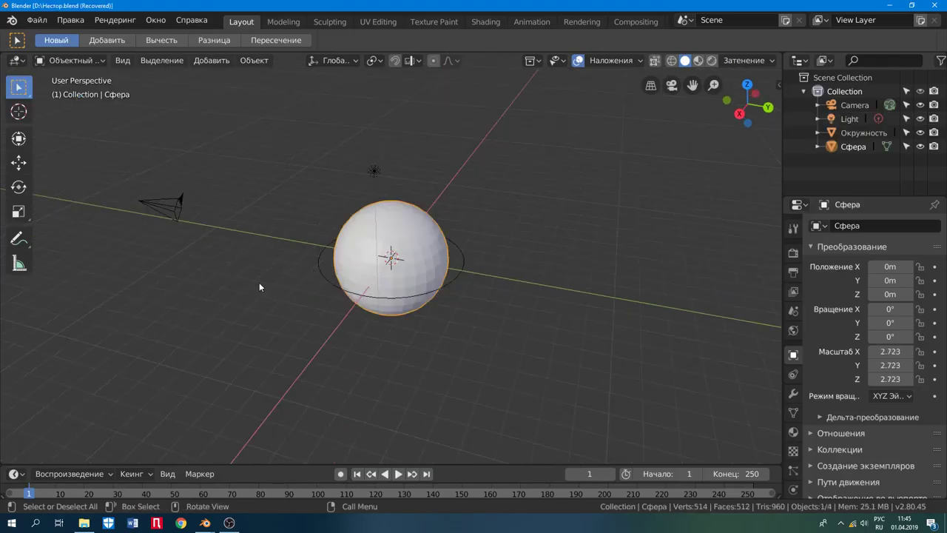
Step: Deselect the sphere in the recovered scene
left_click(36, 20)
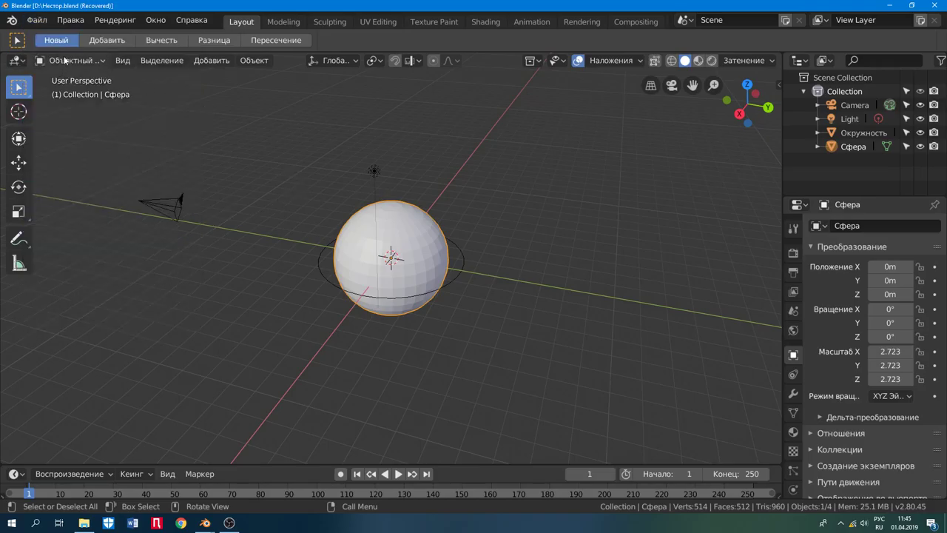
left_click(38, 20)
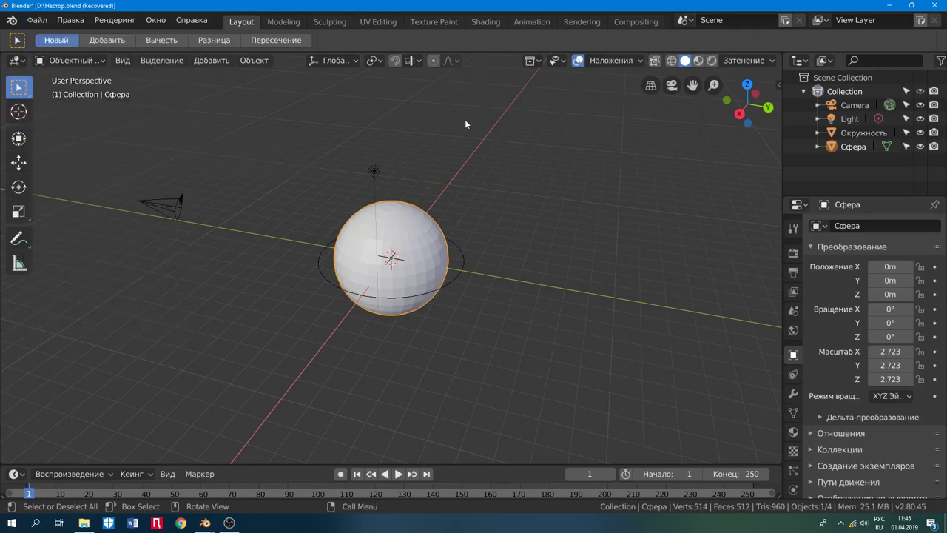
left_click(465, 120)
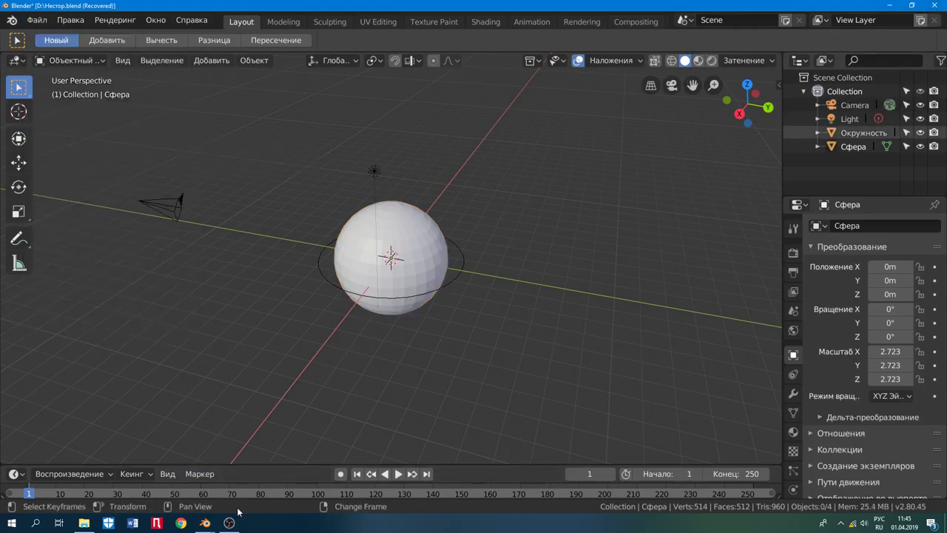